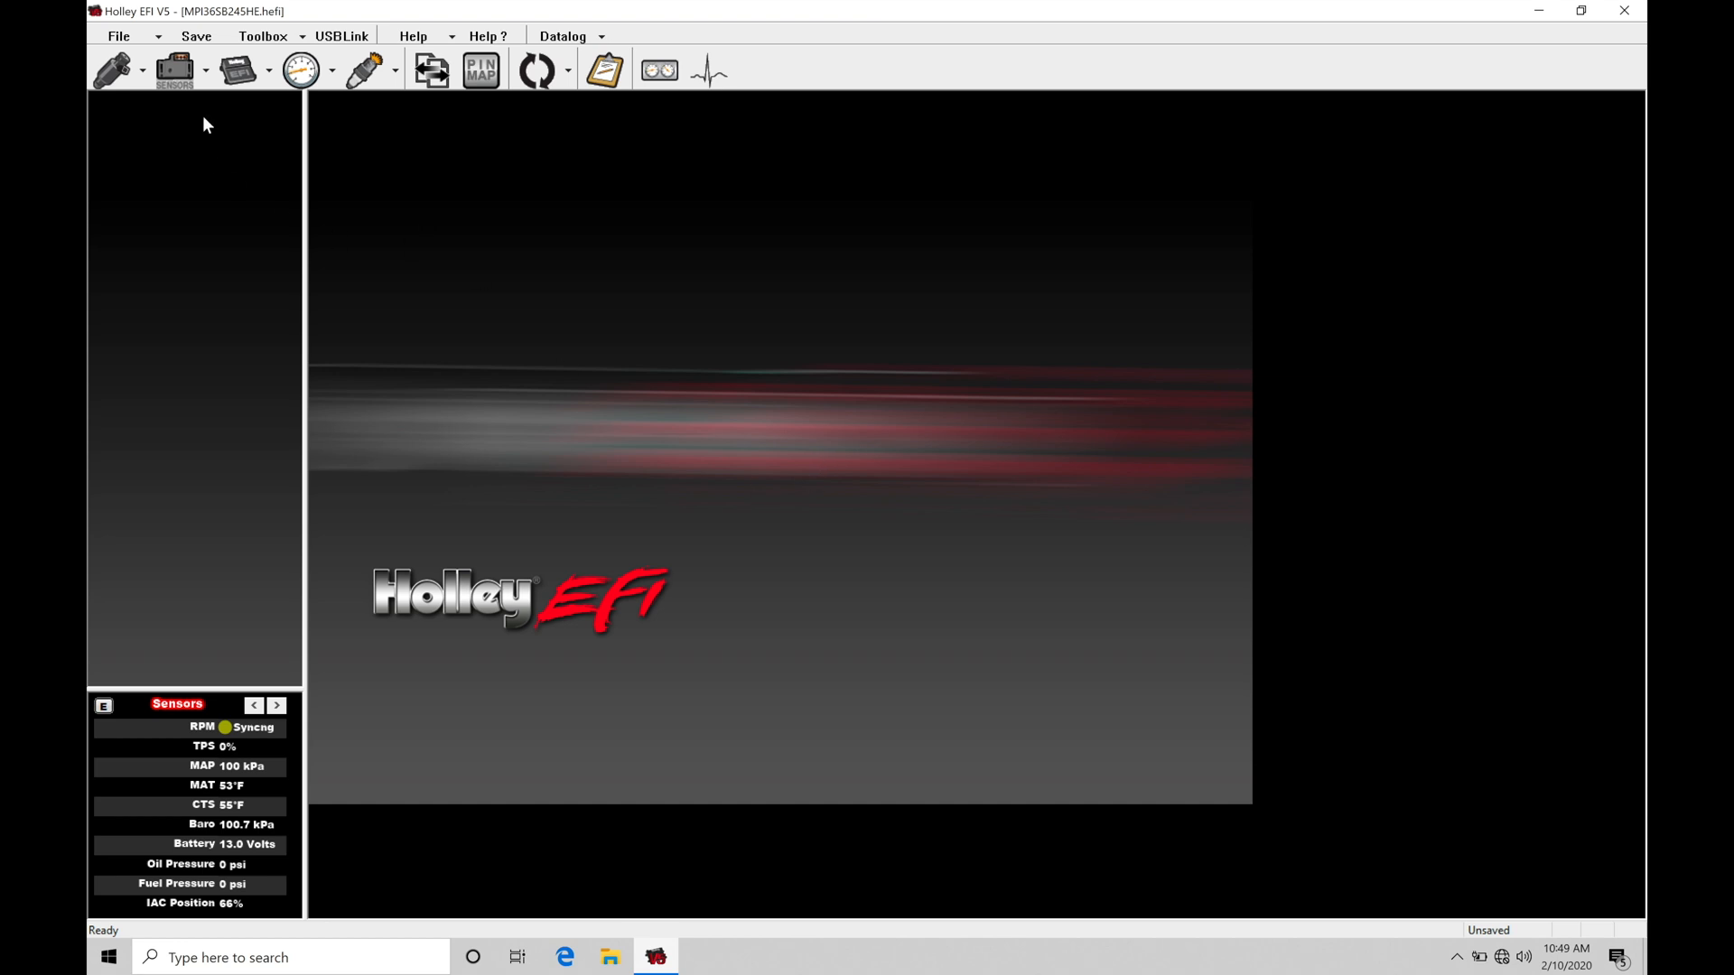
View the MAP sensor type and offset, then move to the engine parameters page
left_click(176, 71)
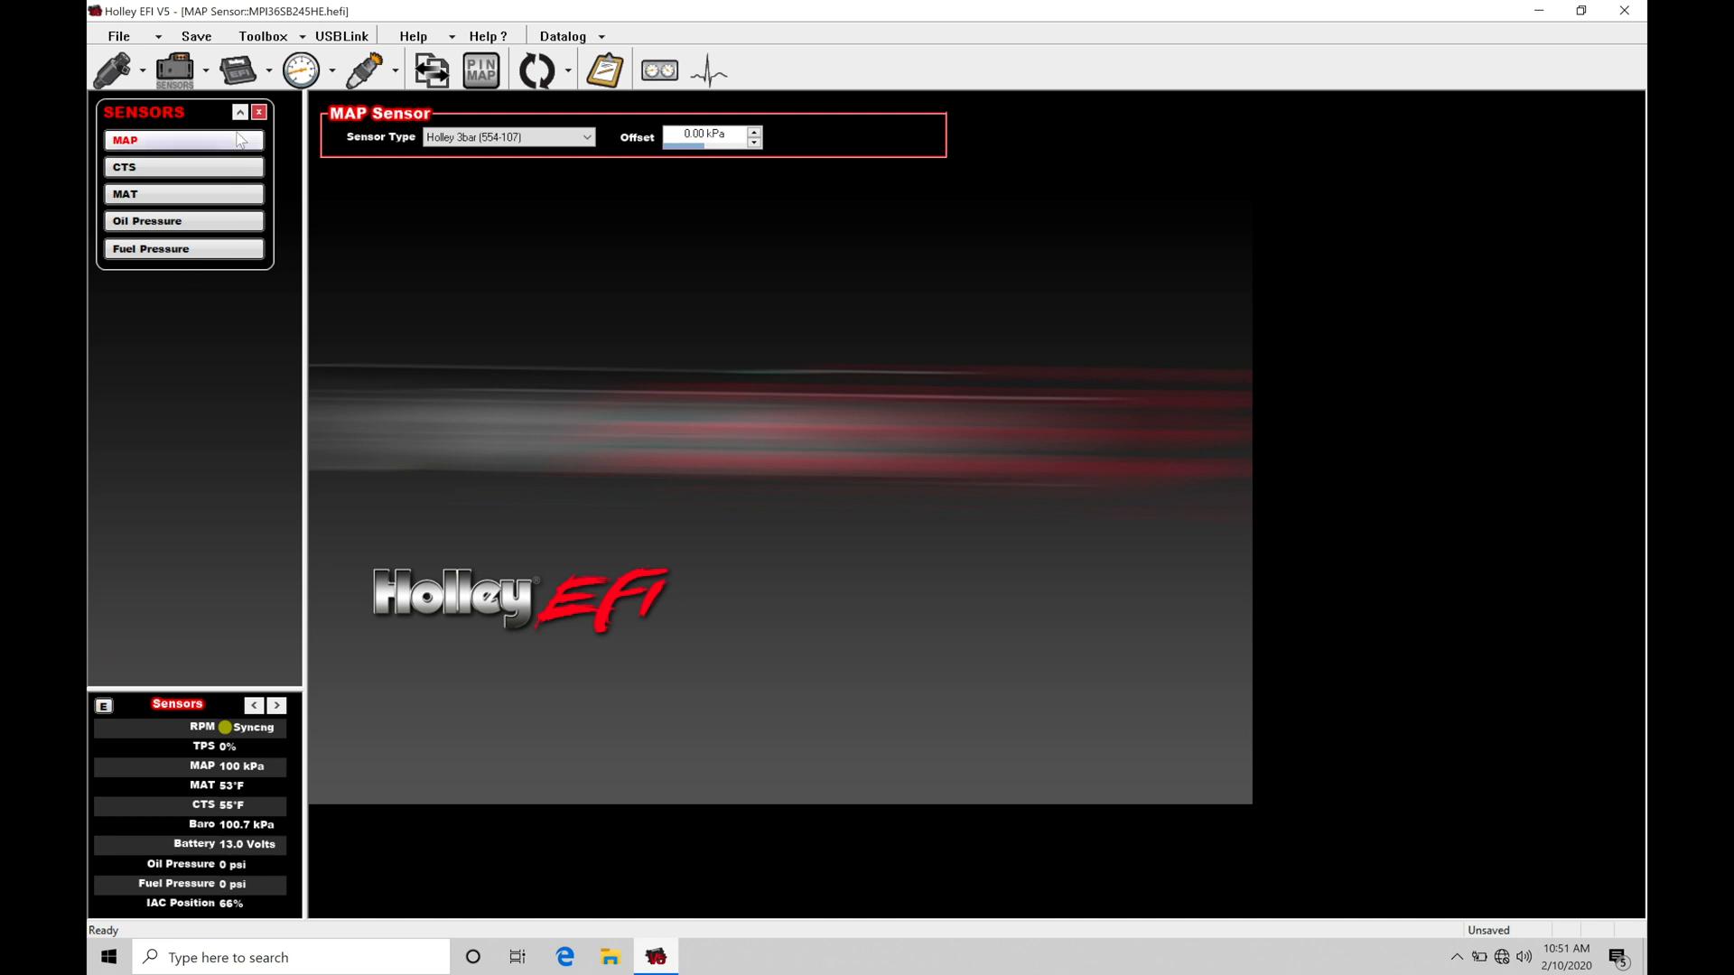
left_click(237, 71)
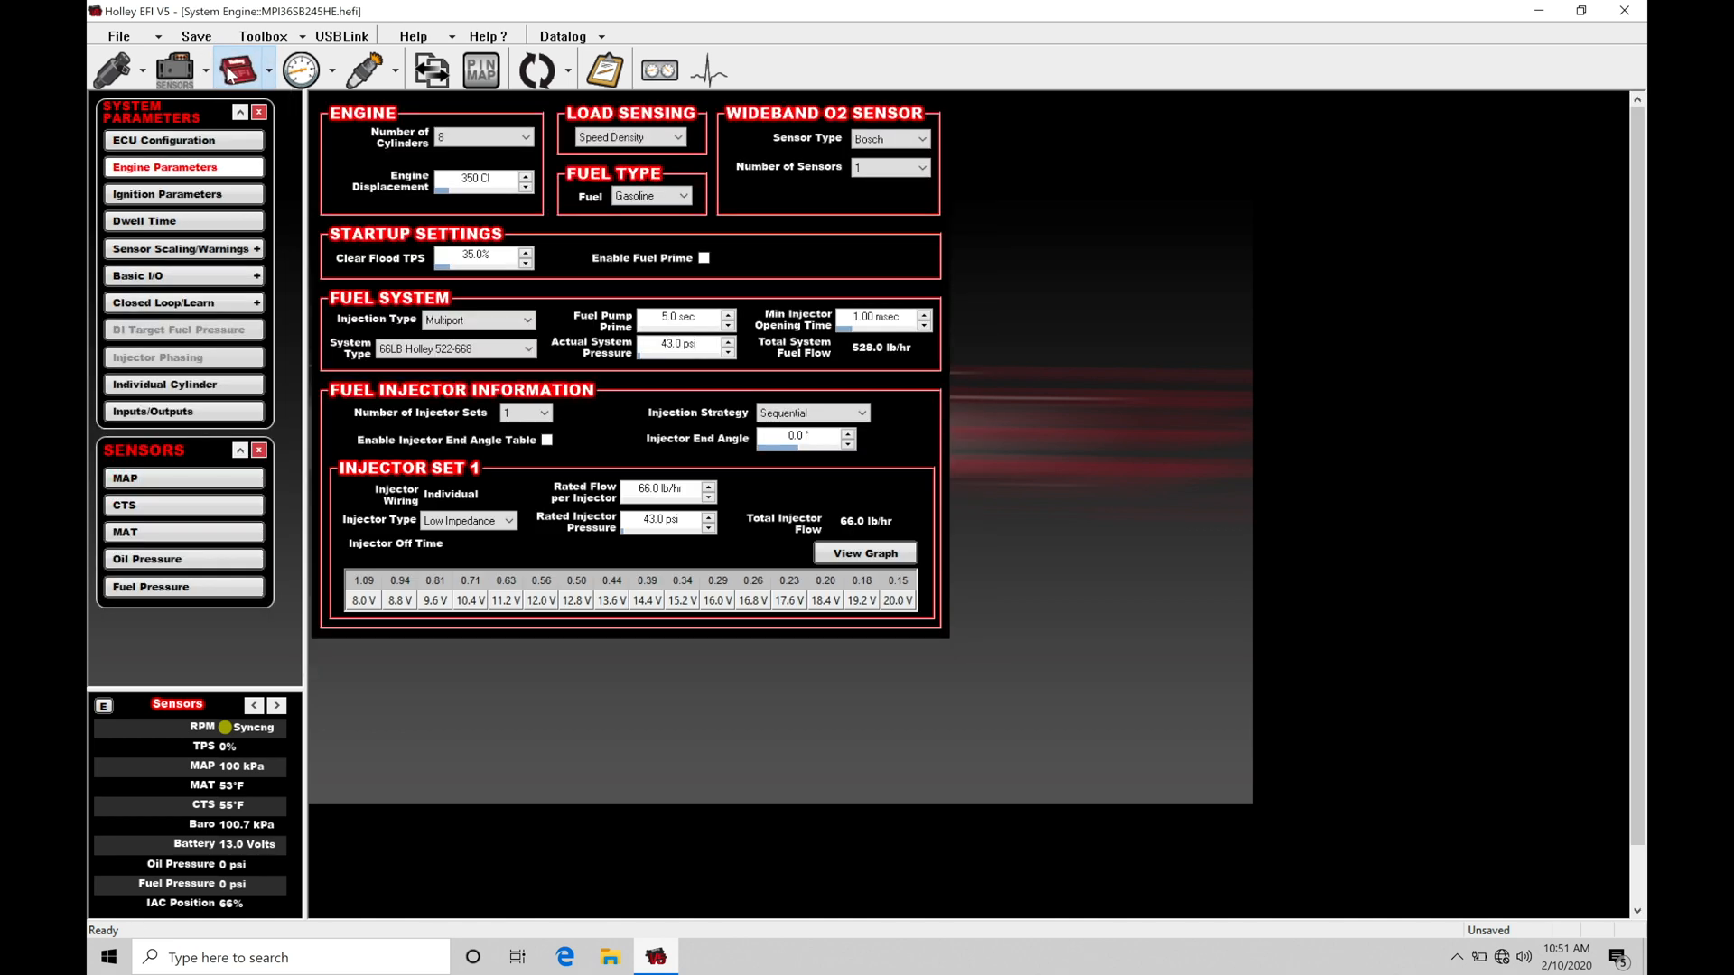
Go into Basic I/O and show the Timing Retard page with its three retard tables
left_click(146, 276)
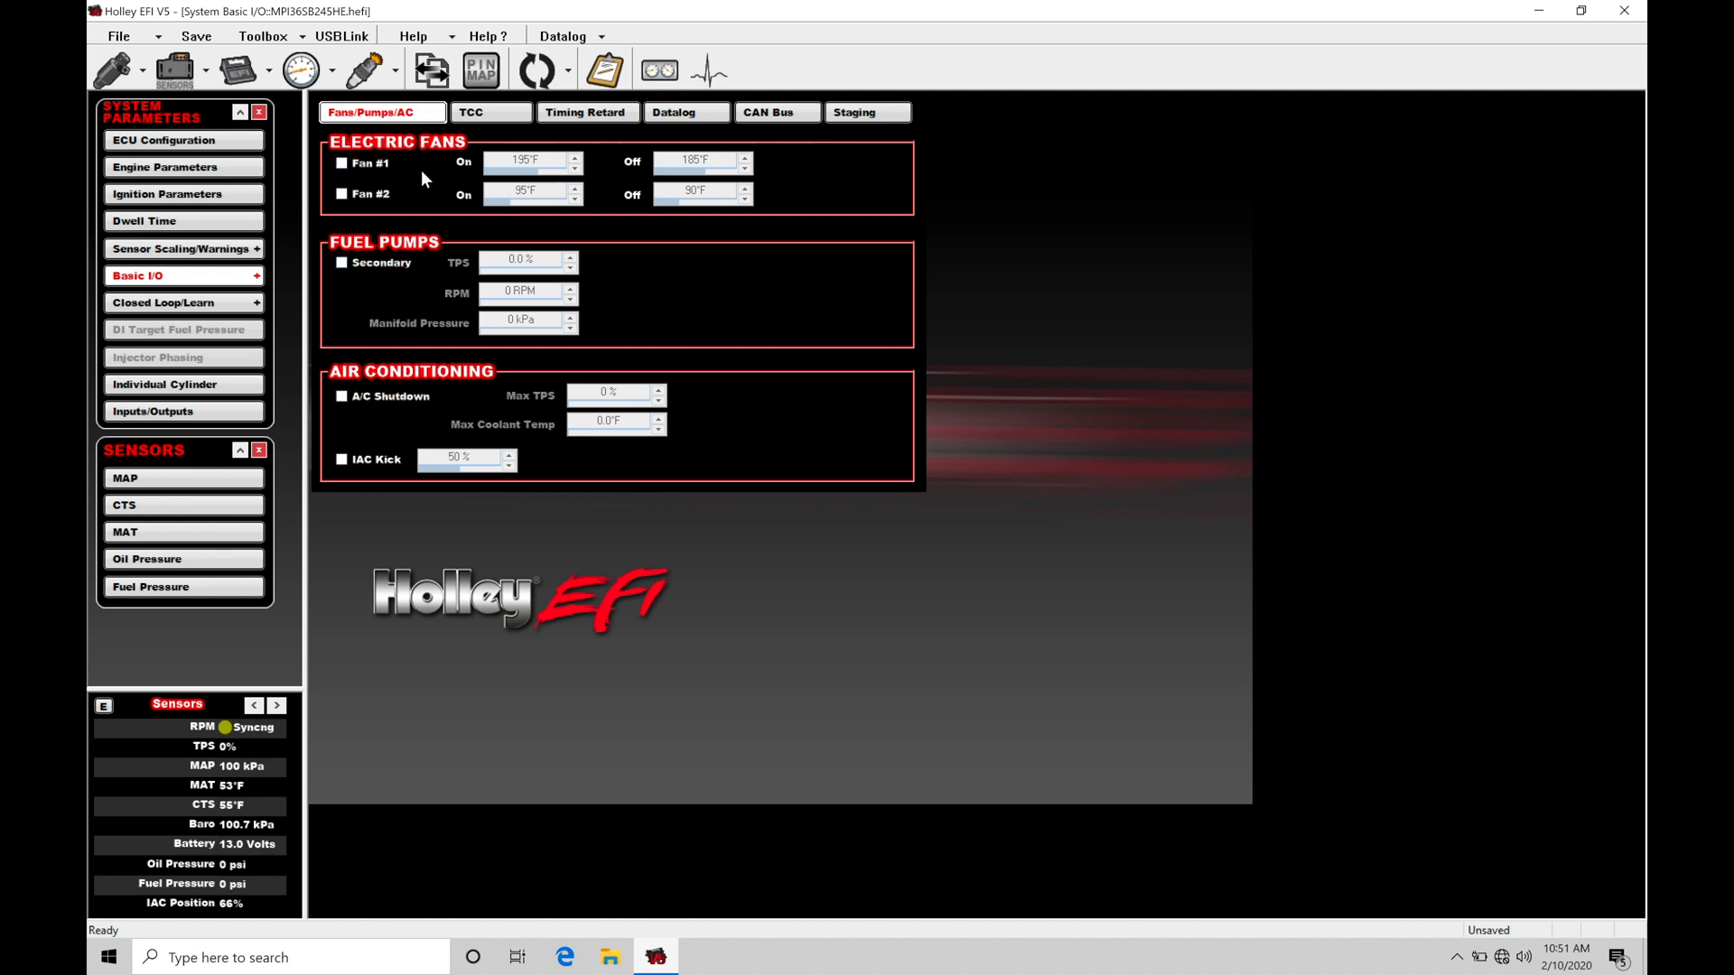
left_click(584, 112)
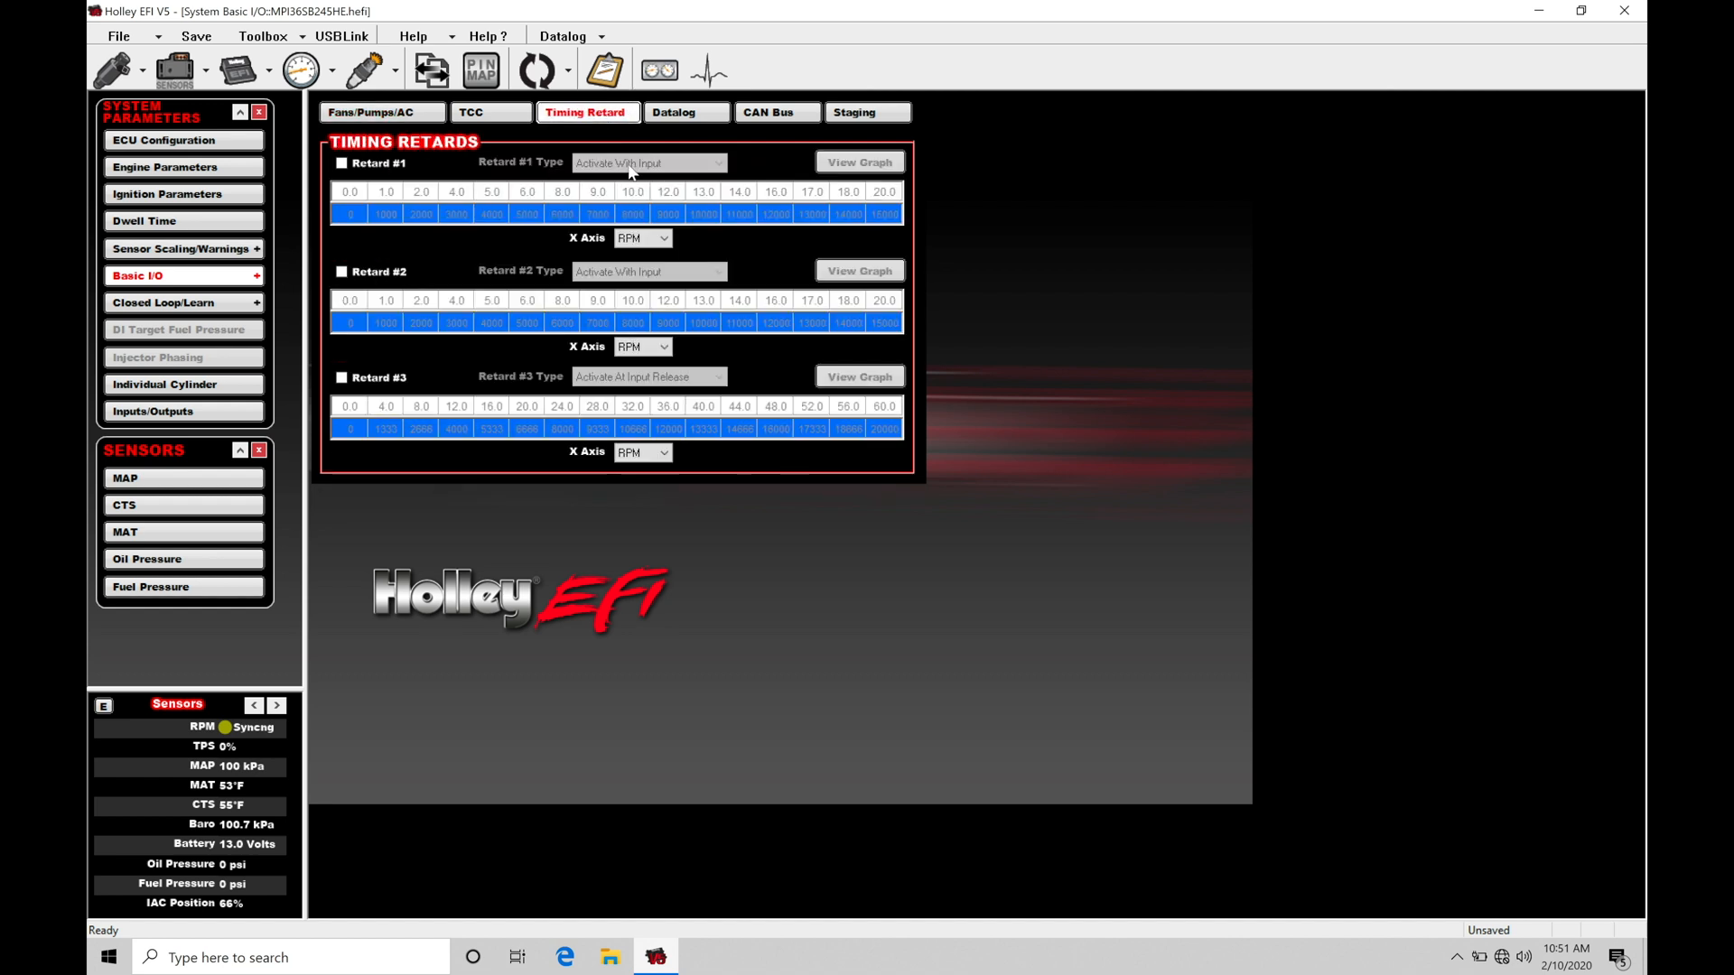
Review the Datalog and Staging pages, then return to Timing Retard
left_click(683, 120)
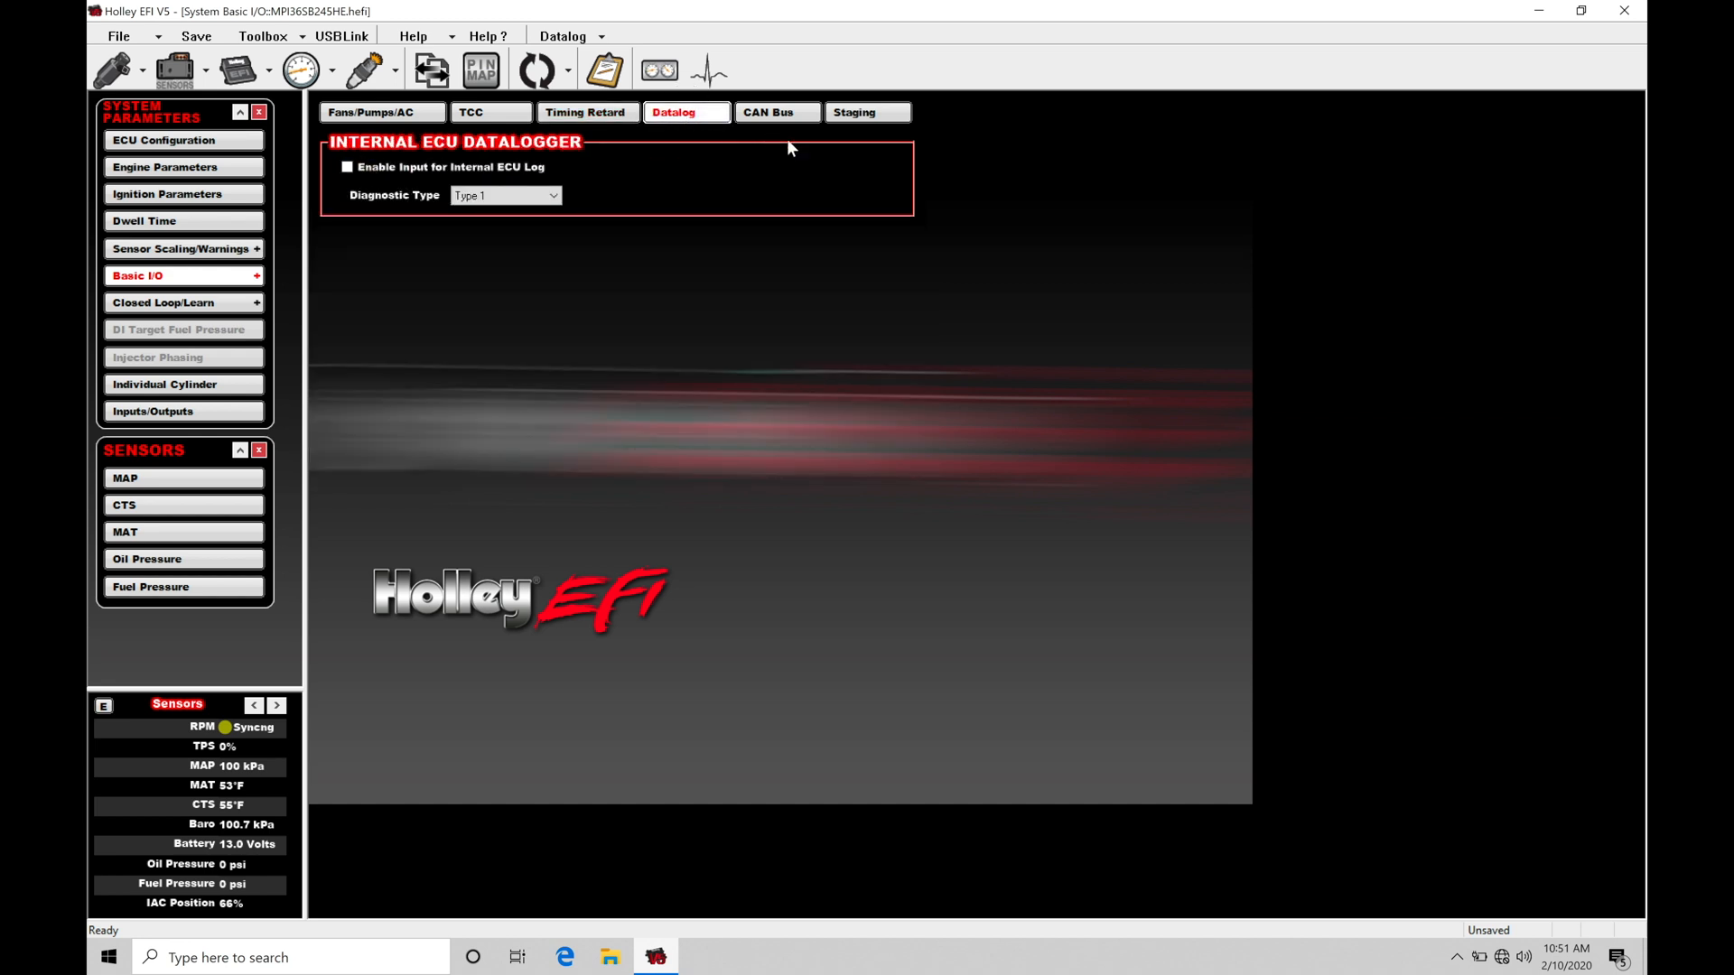
left_click(853, 112)
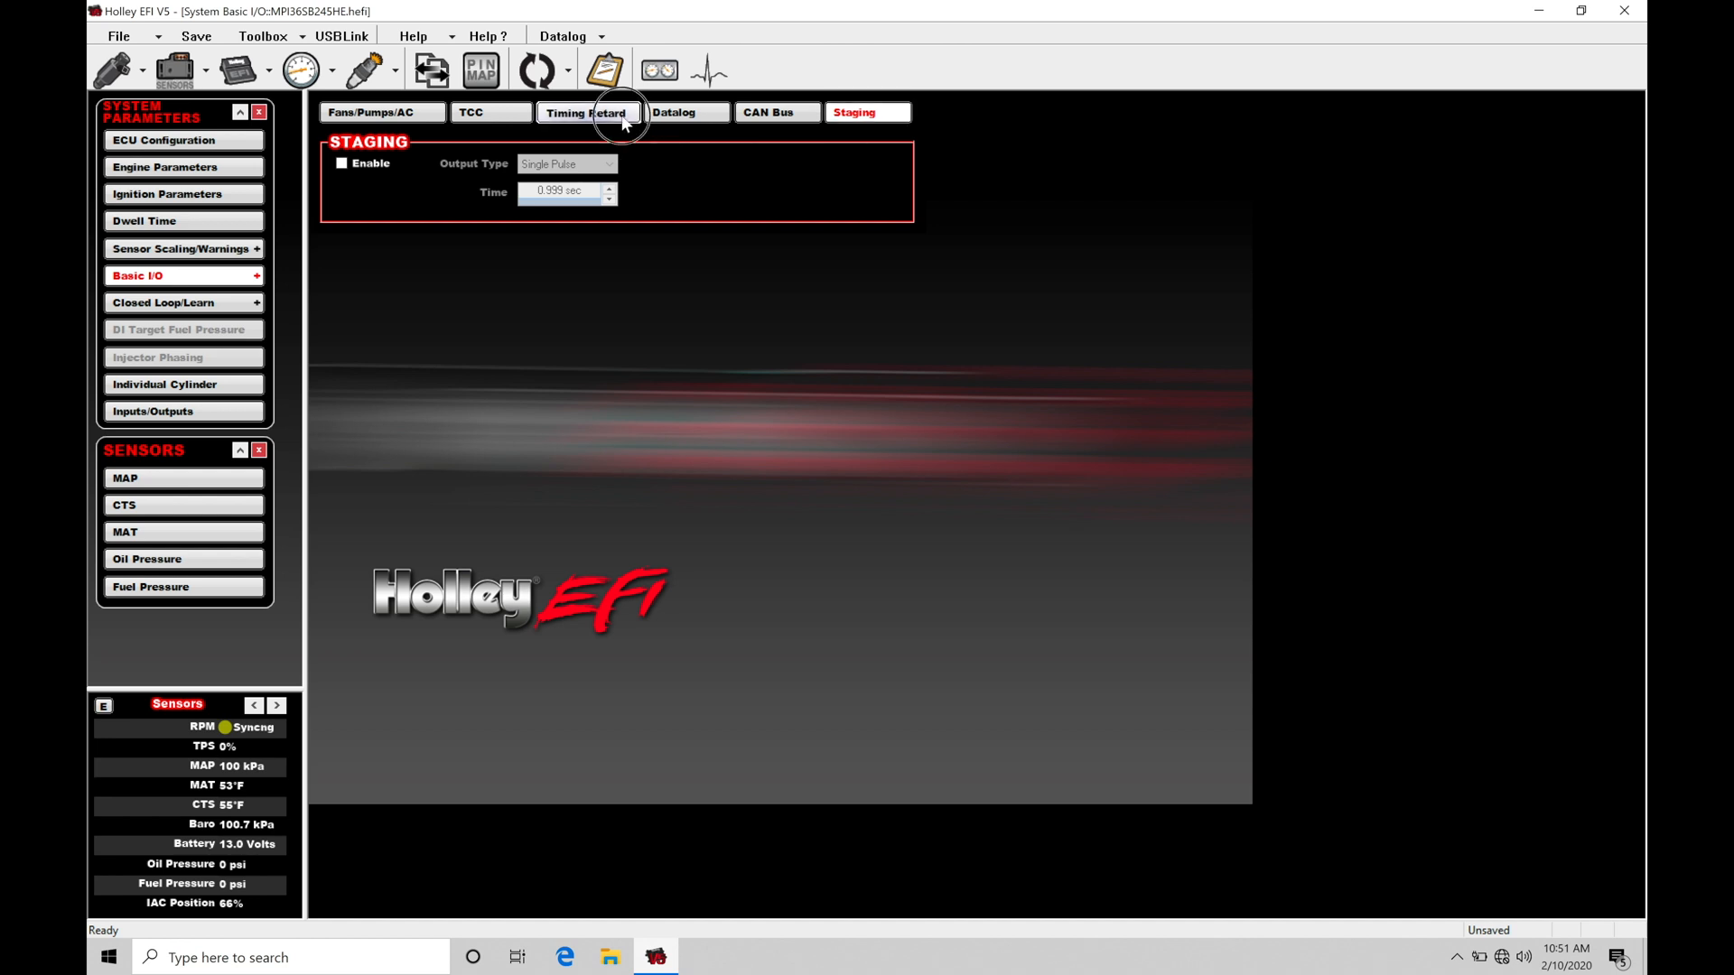
left_click(626, 122)
Enable Retard #1 with type Activate With Input, then go to System Inputs/Outputs
left_click(380, 163)
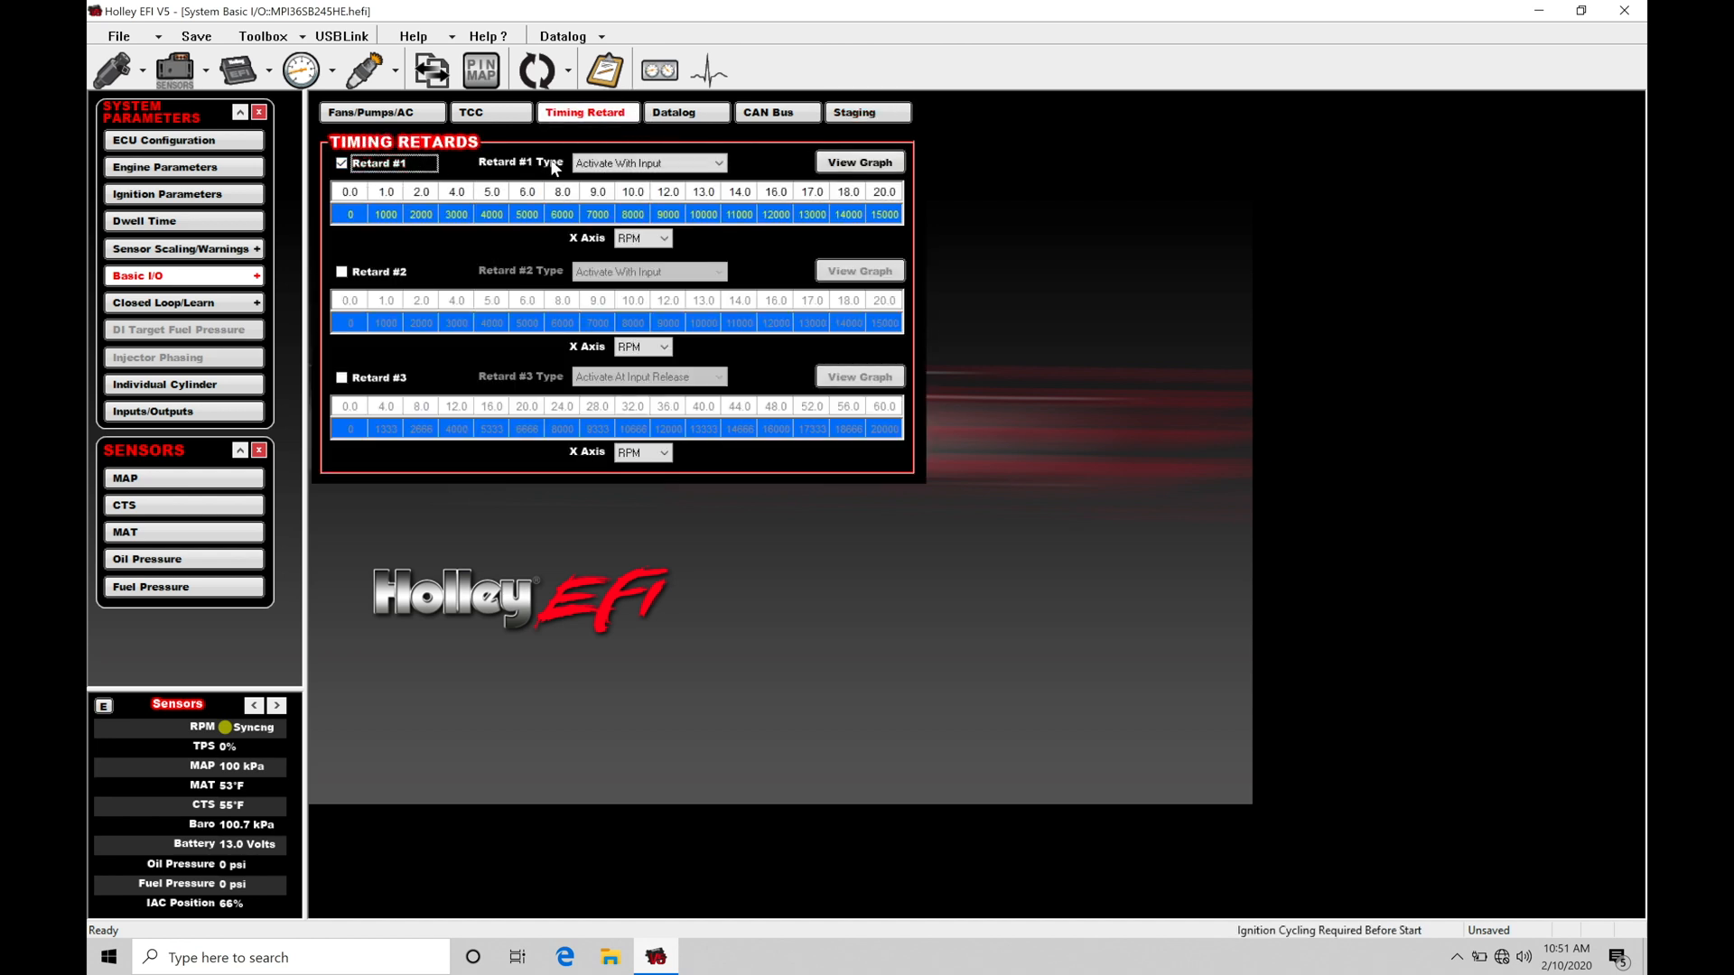
left_click(629, 164)
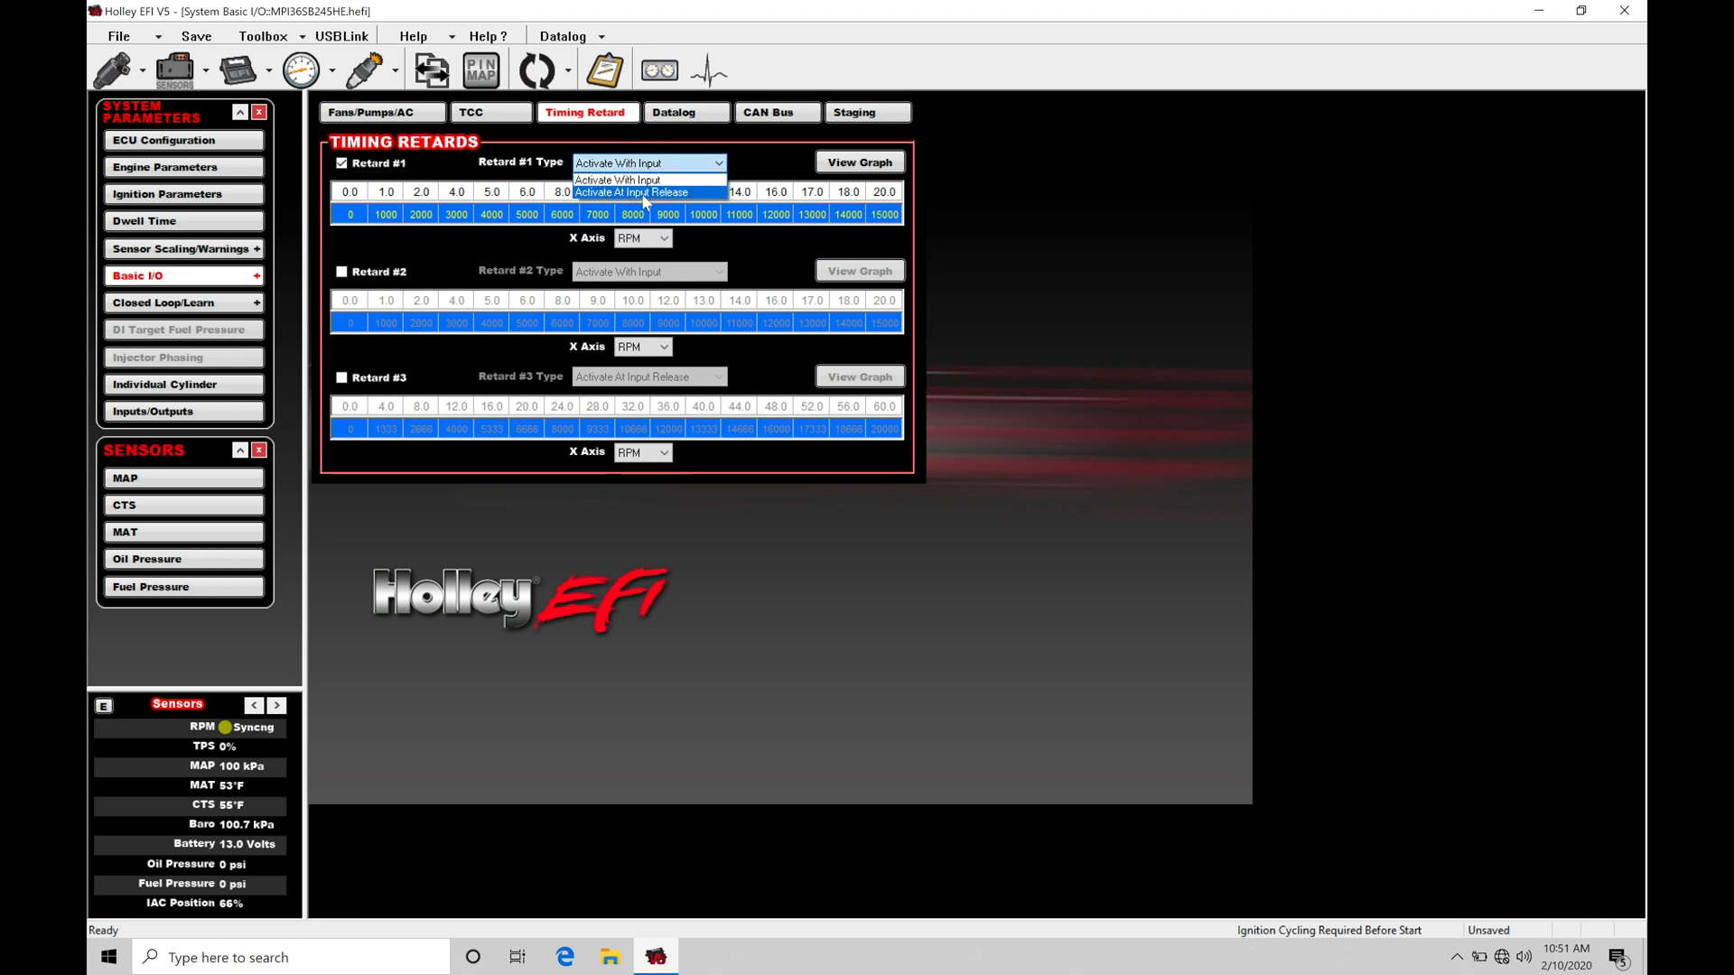
left_click(641, 194)
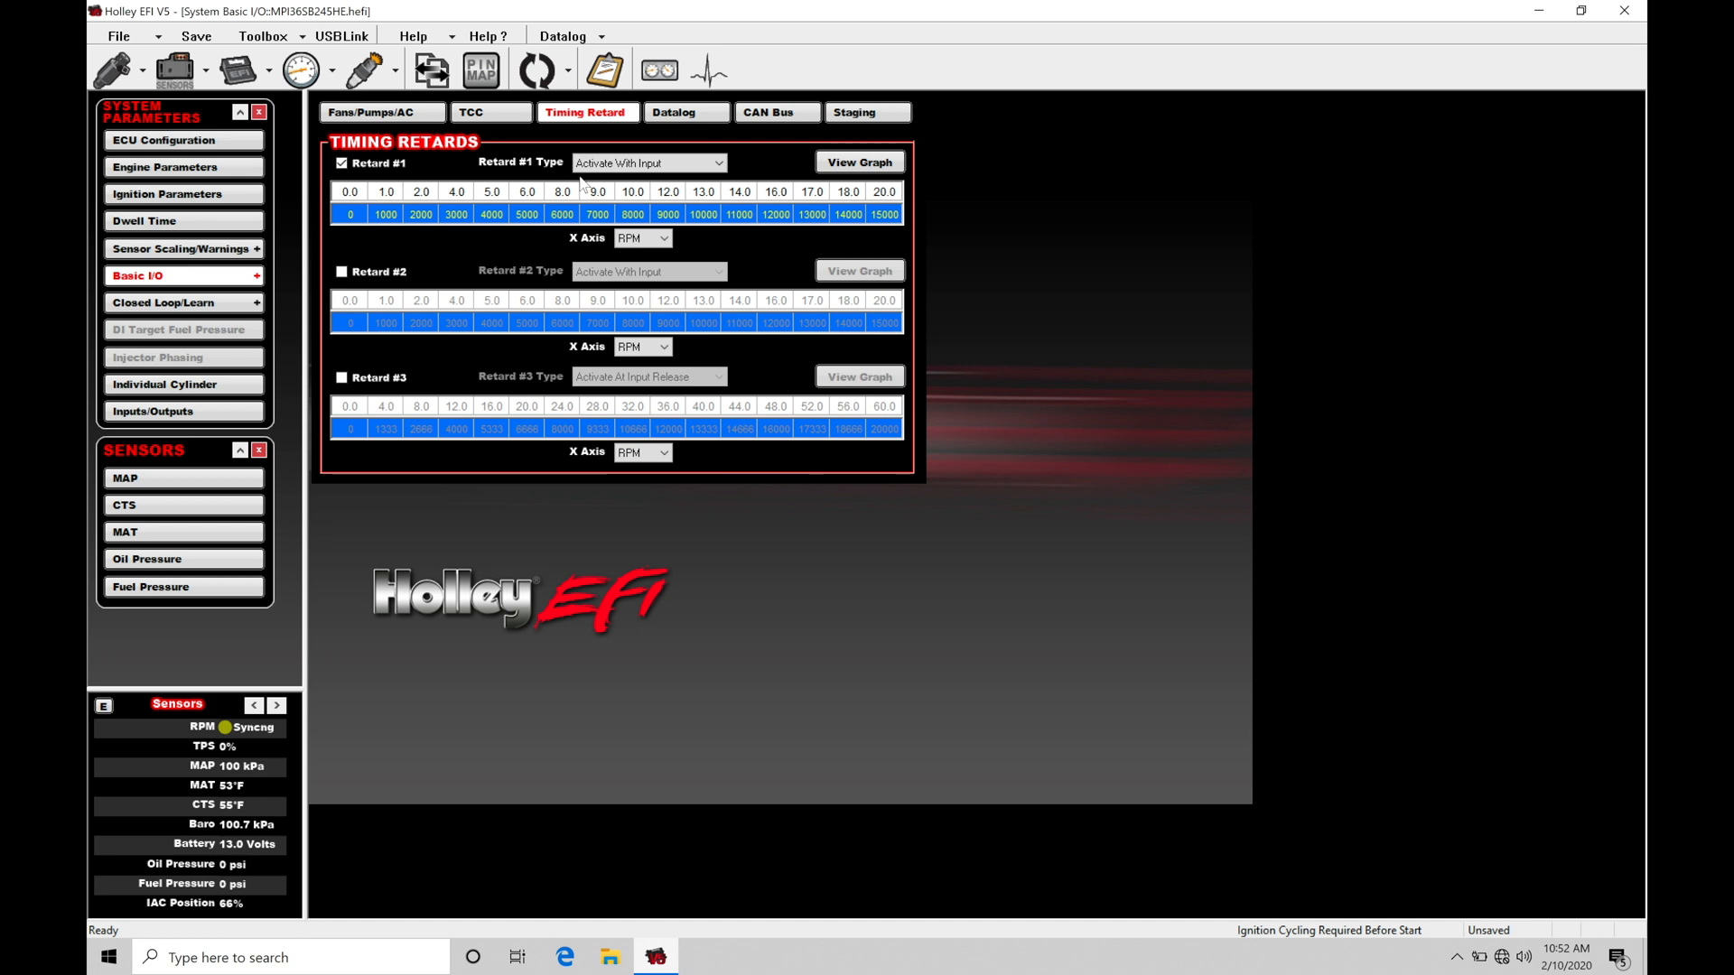
left_click(222, 413)
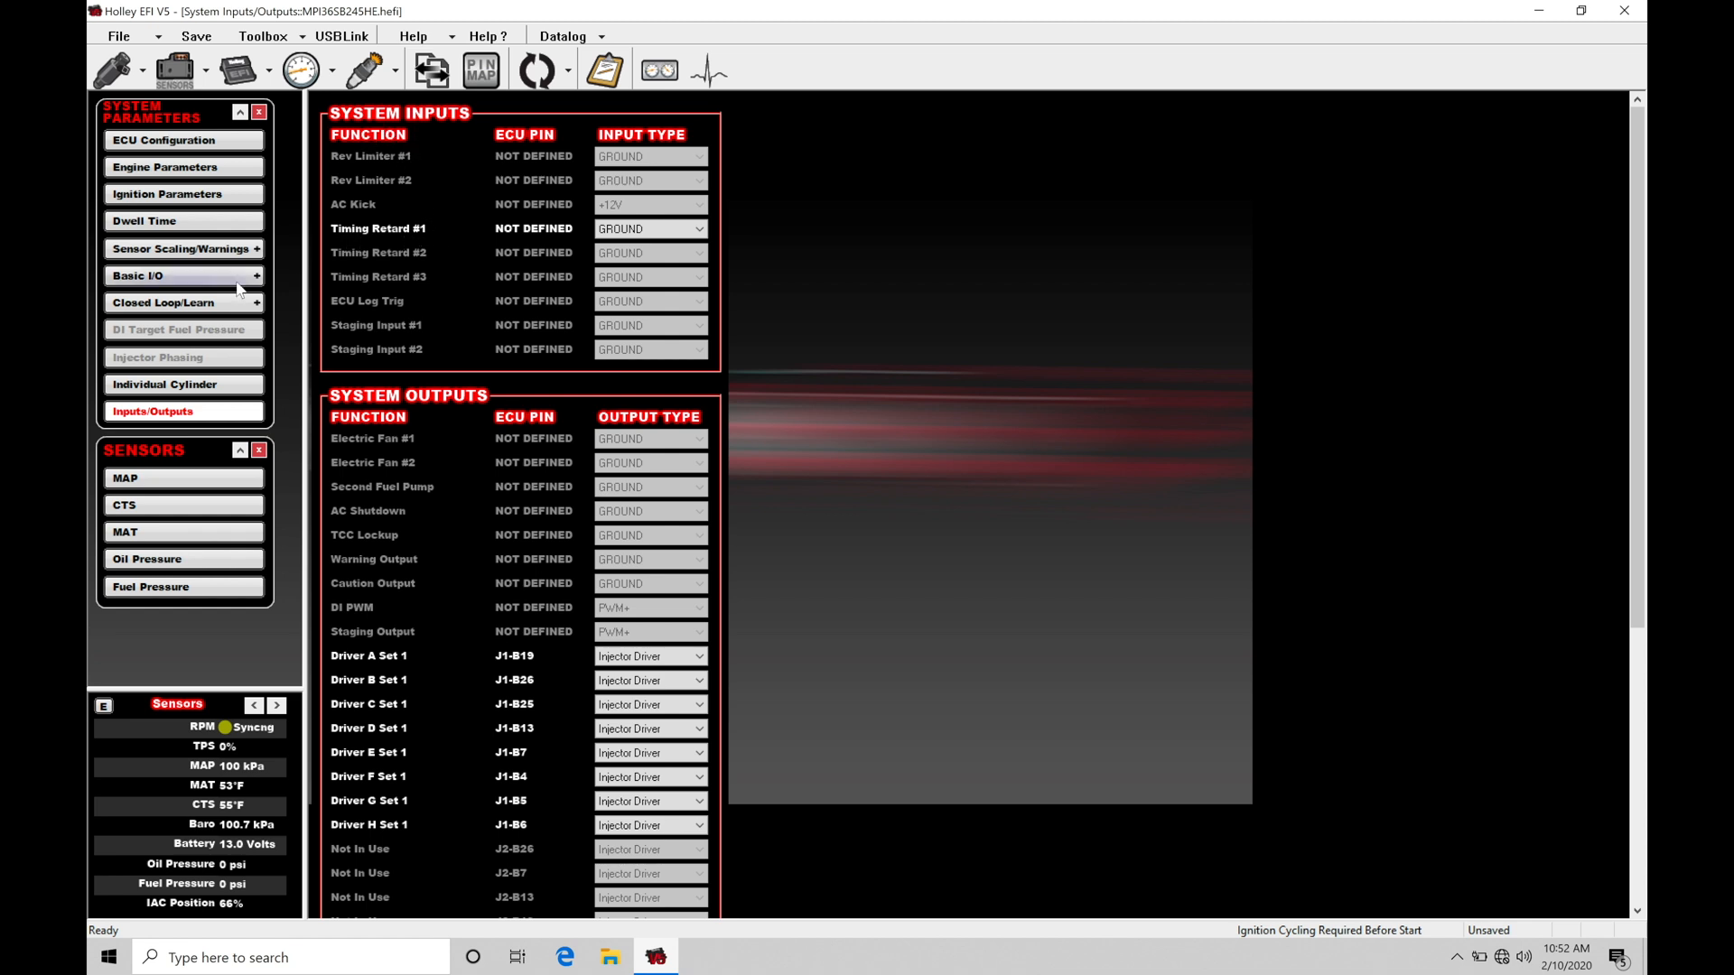
Detour to Basic I/O and back to System Inputs/Outputs, where Timing Retard #1 is active
left_click(183, 276)
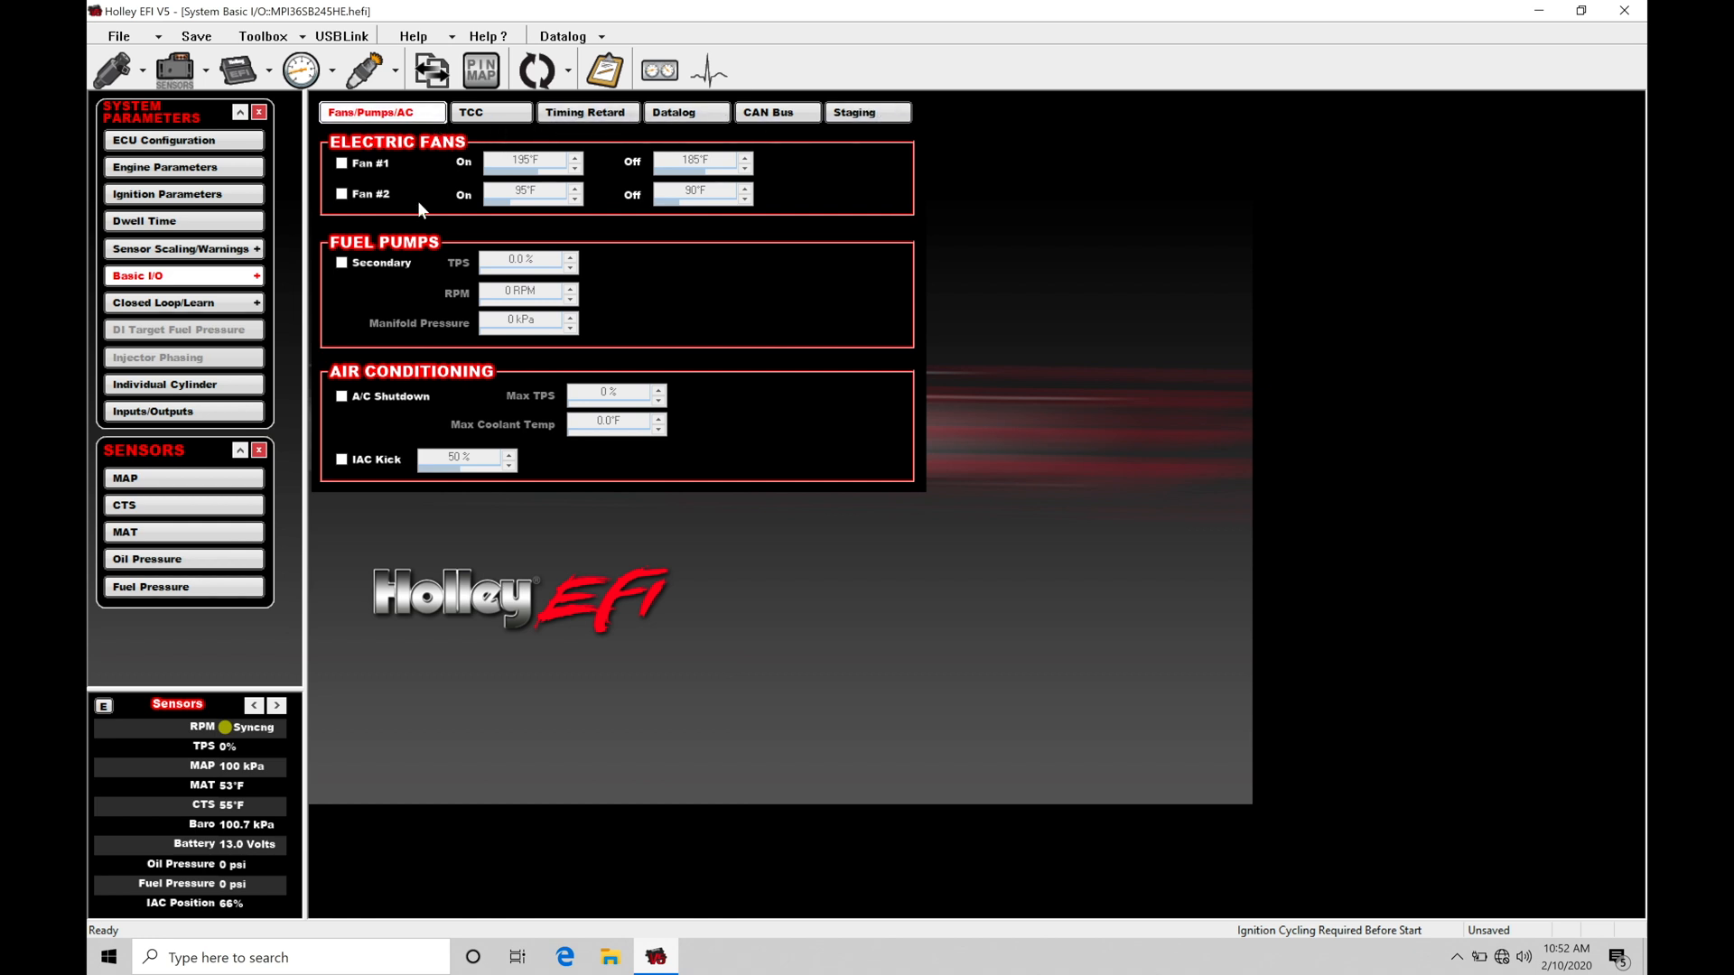
left_click(183, 411)
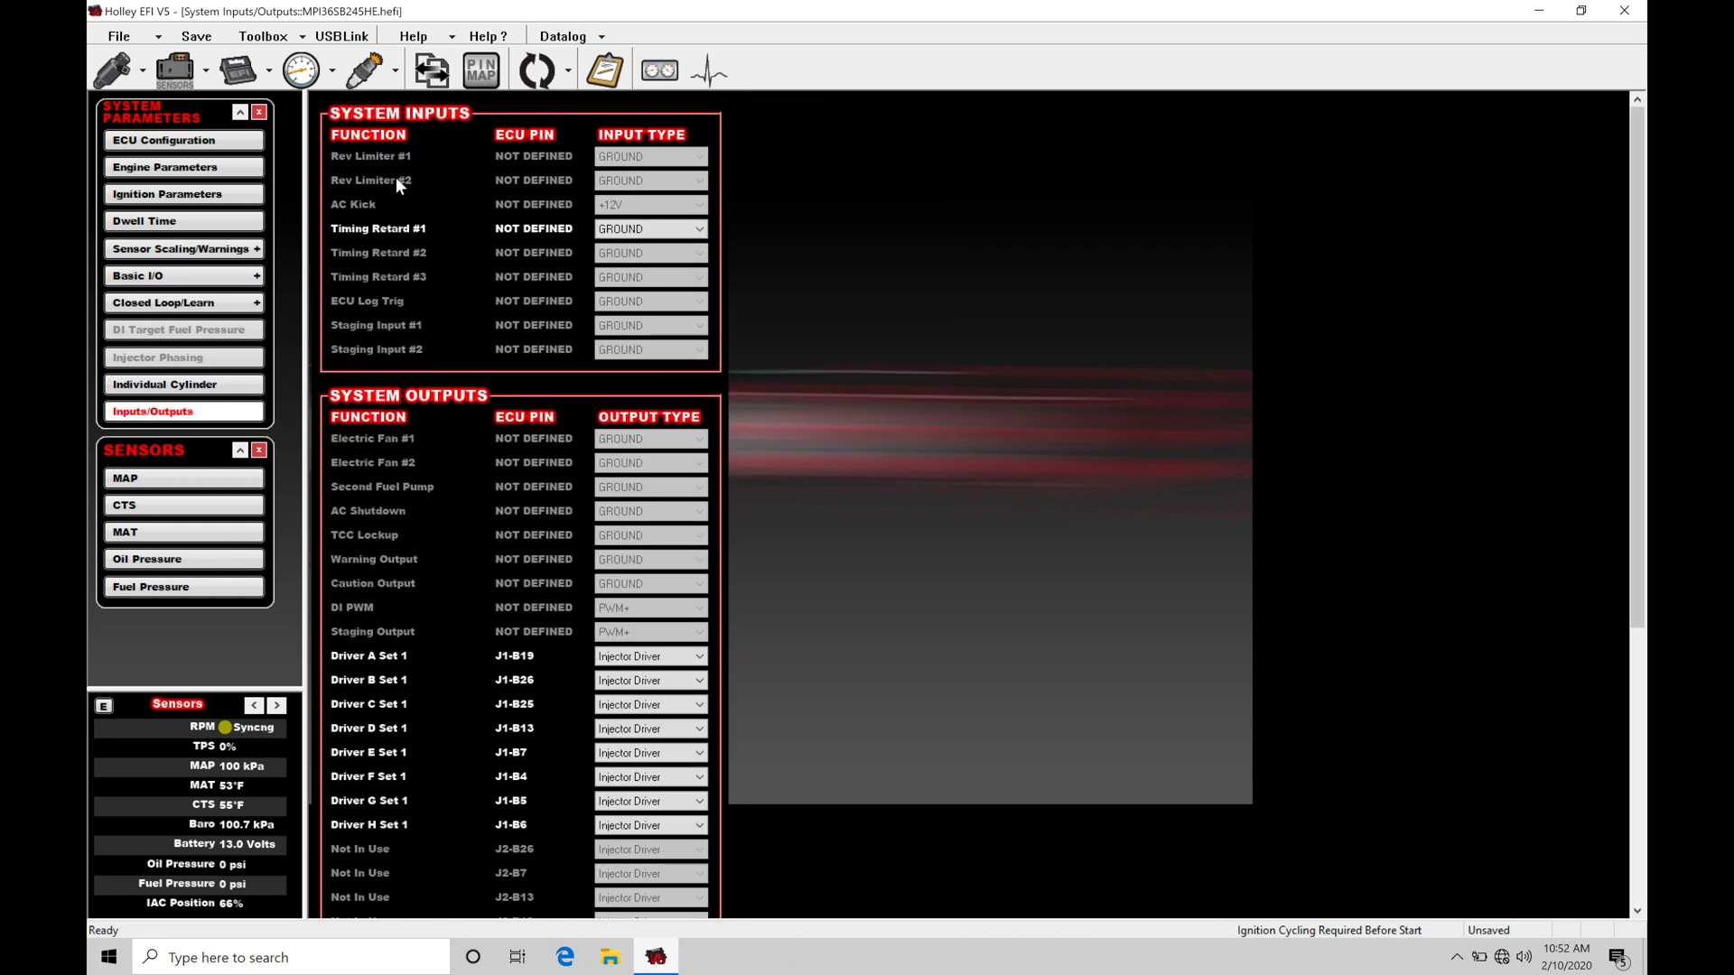